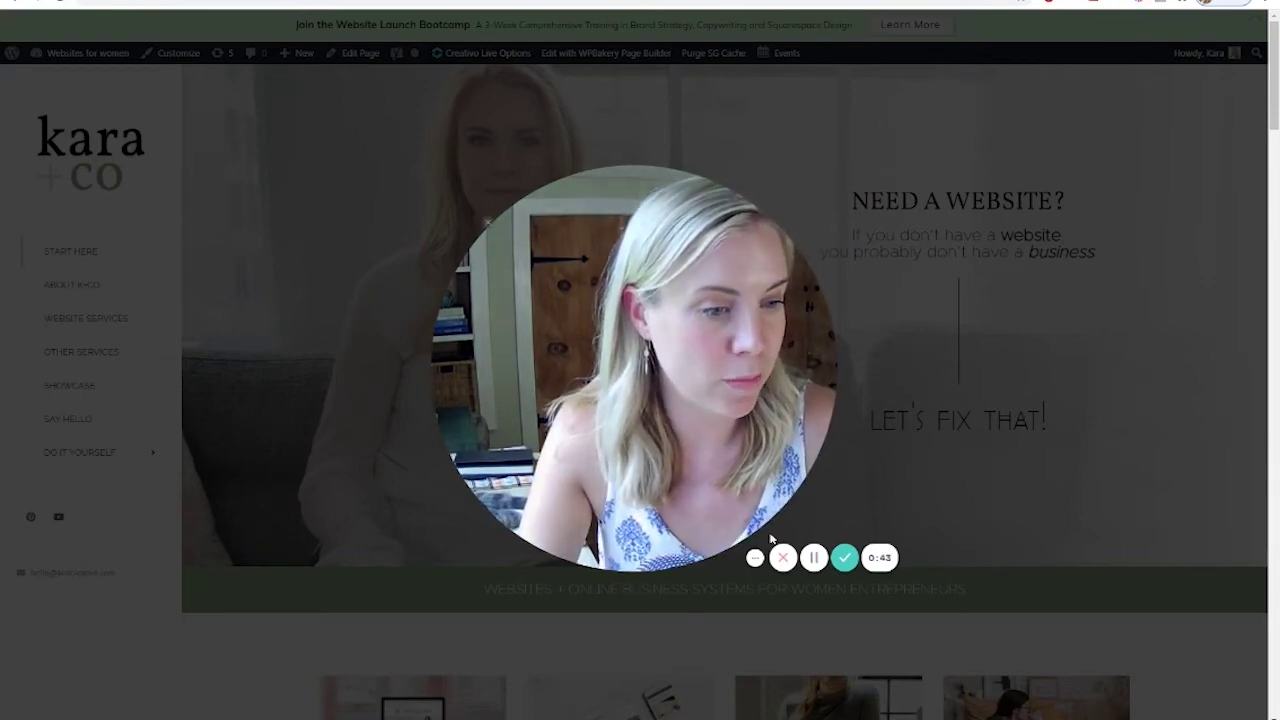
Step: Switch to the browser and bring up the admin Pages list with About Me first
{"action": "left_click", "coordinate": [621, 557]}
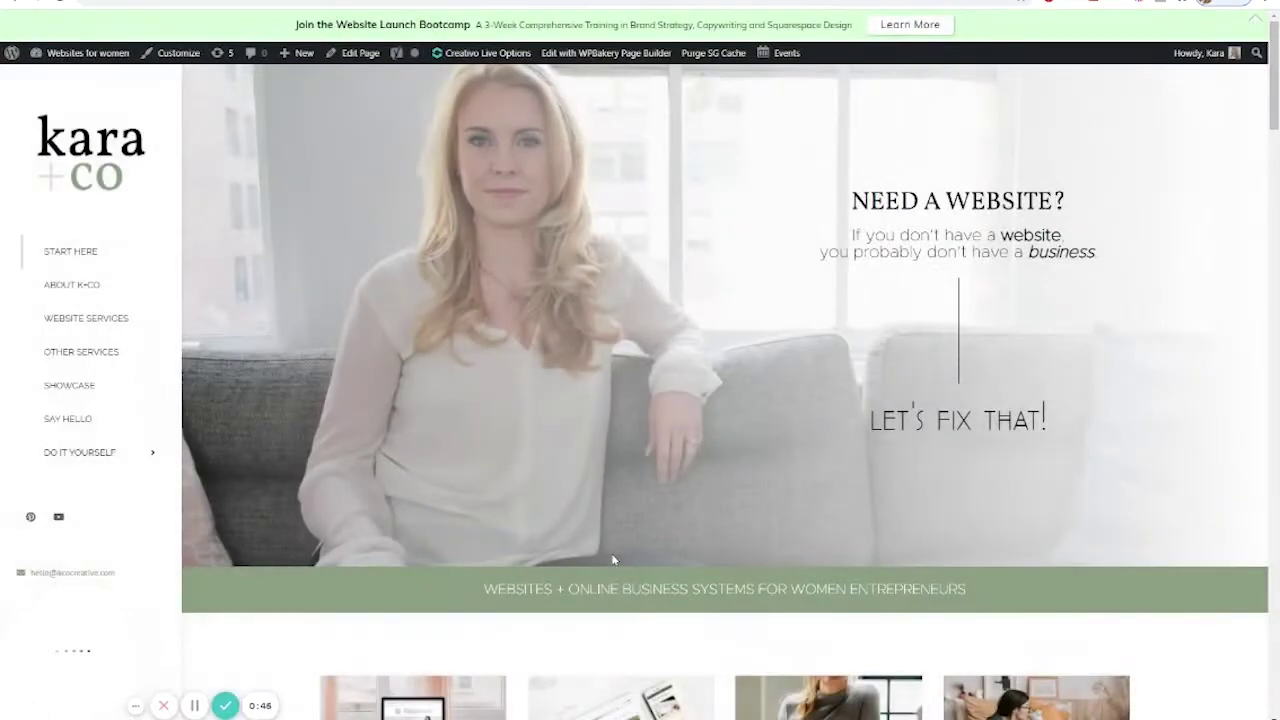
{"action": "key", "text": "alt+Tab"}
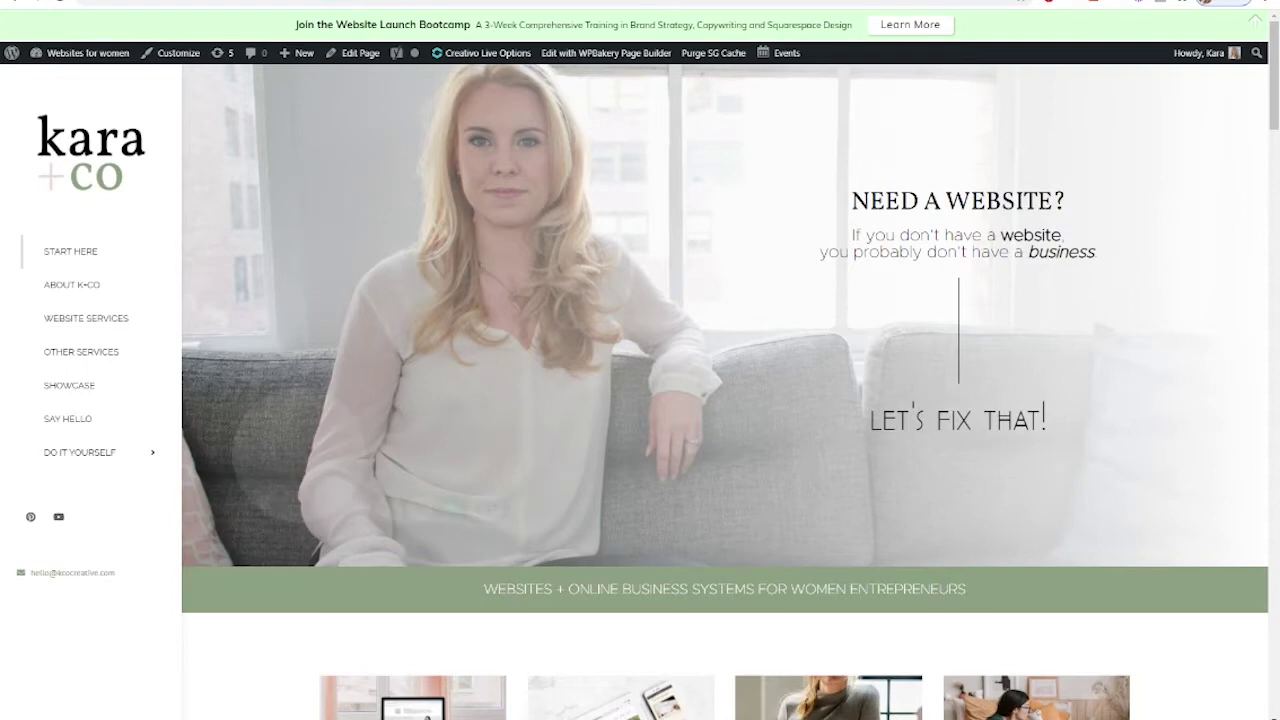
{"action": "mouse_move", "coordinate": [84, 62]}
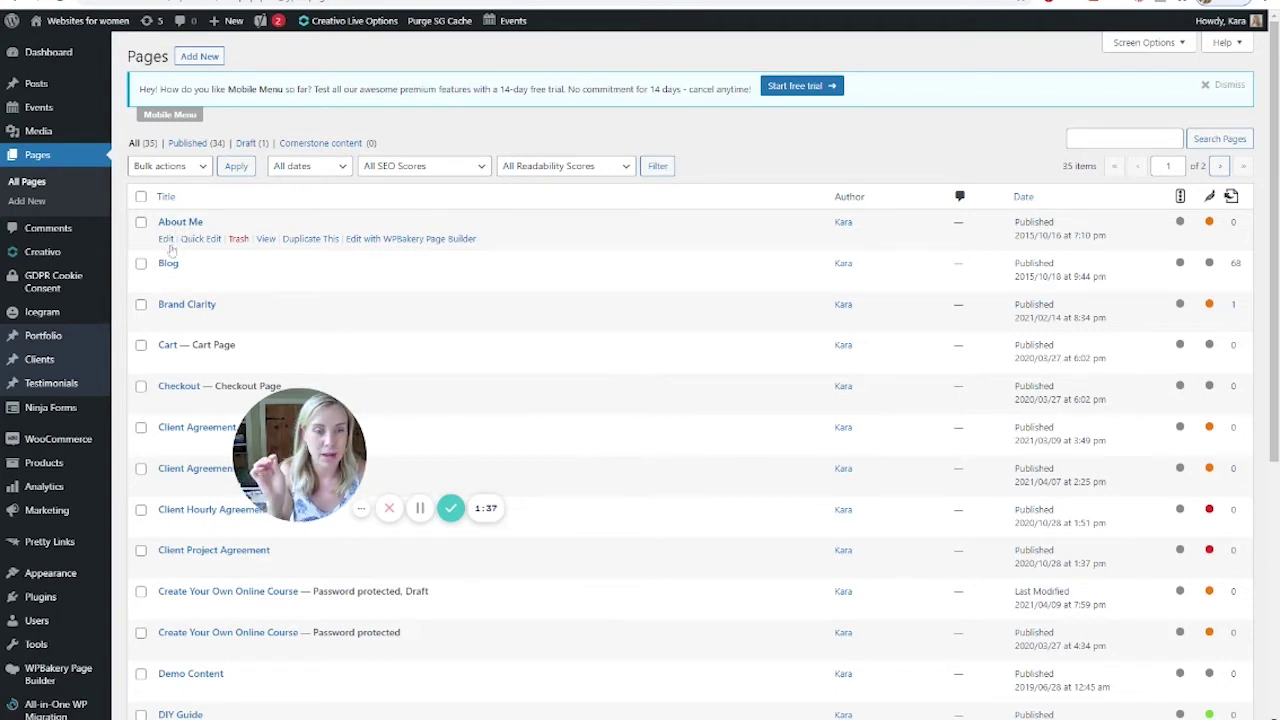
Step: Edit About Me and set IMG_7324, the woman-on-grey-couch photo, as its featured image
{"action": "left_click", "coordinate": [168, 242]}
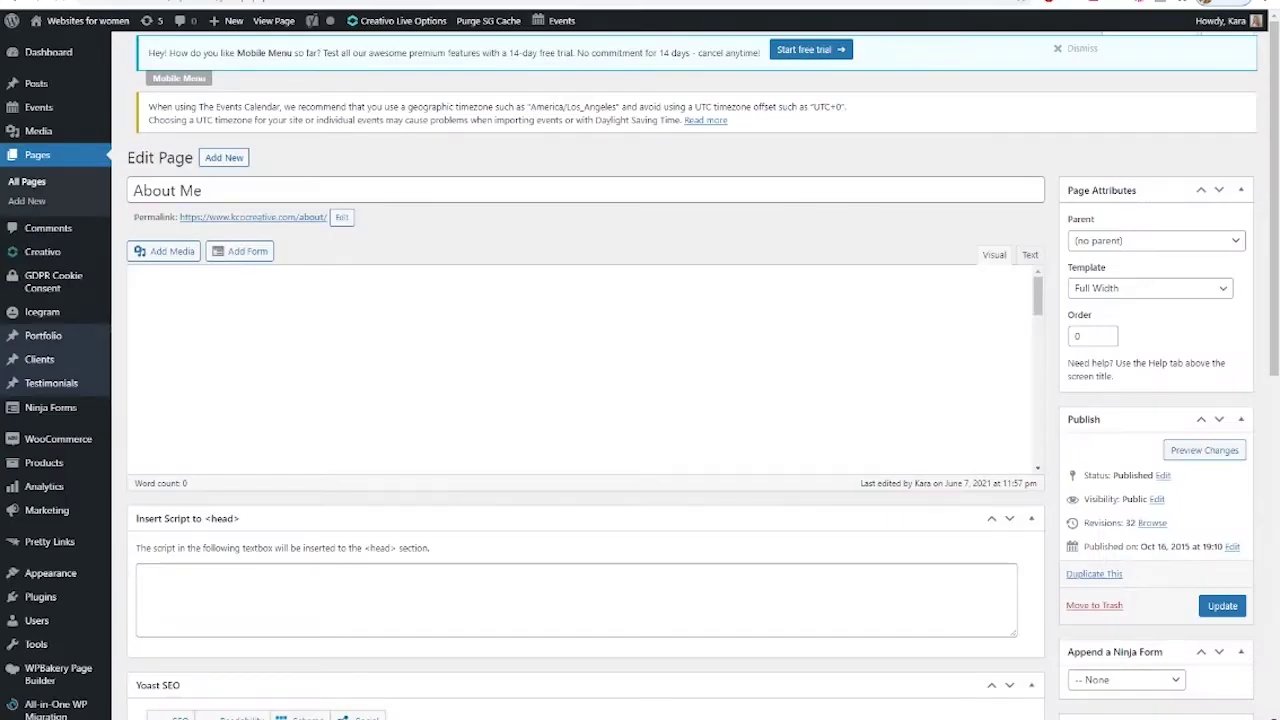
{"action": "scroll", "coordinate": [1195, 480], "scroll_direction": "down", "scroll_amount": 5}
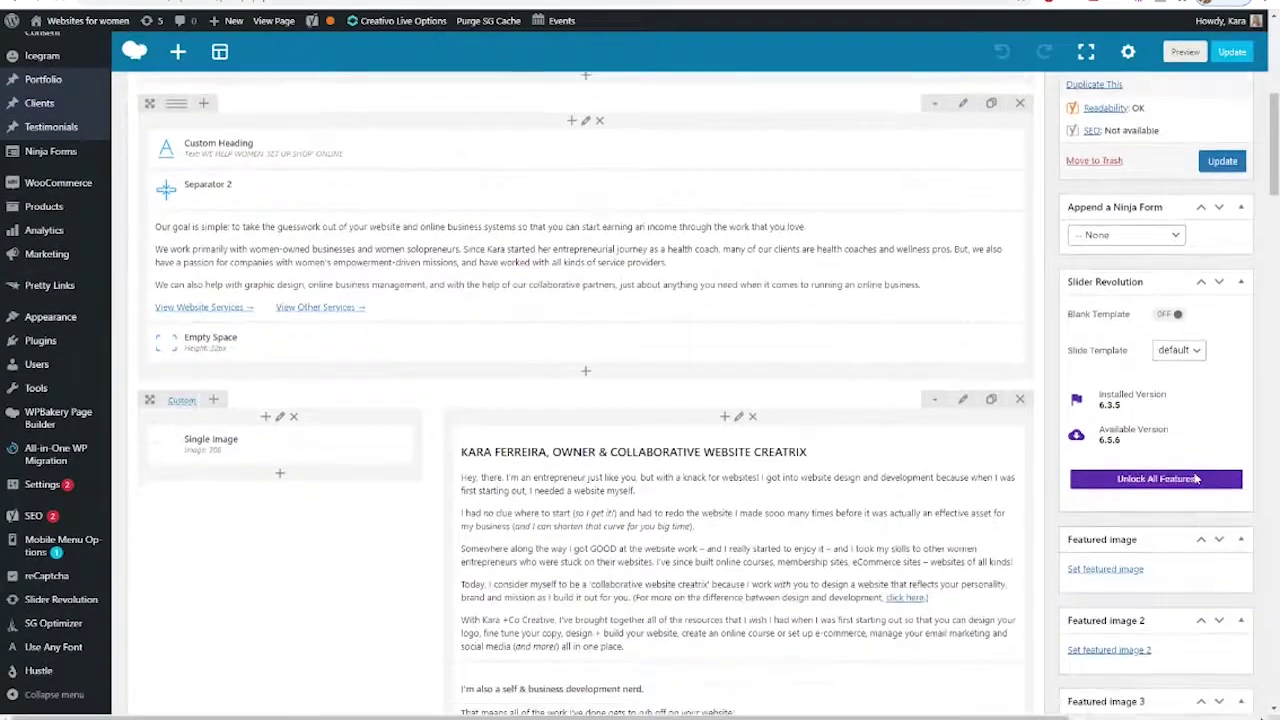
{"action": "scroll", "coordinate": [1195, 479], "scroll_direction": "down", "scroll_amount": 3}
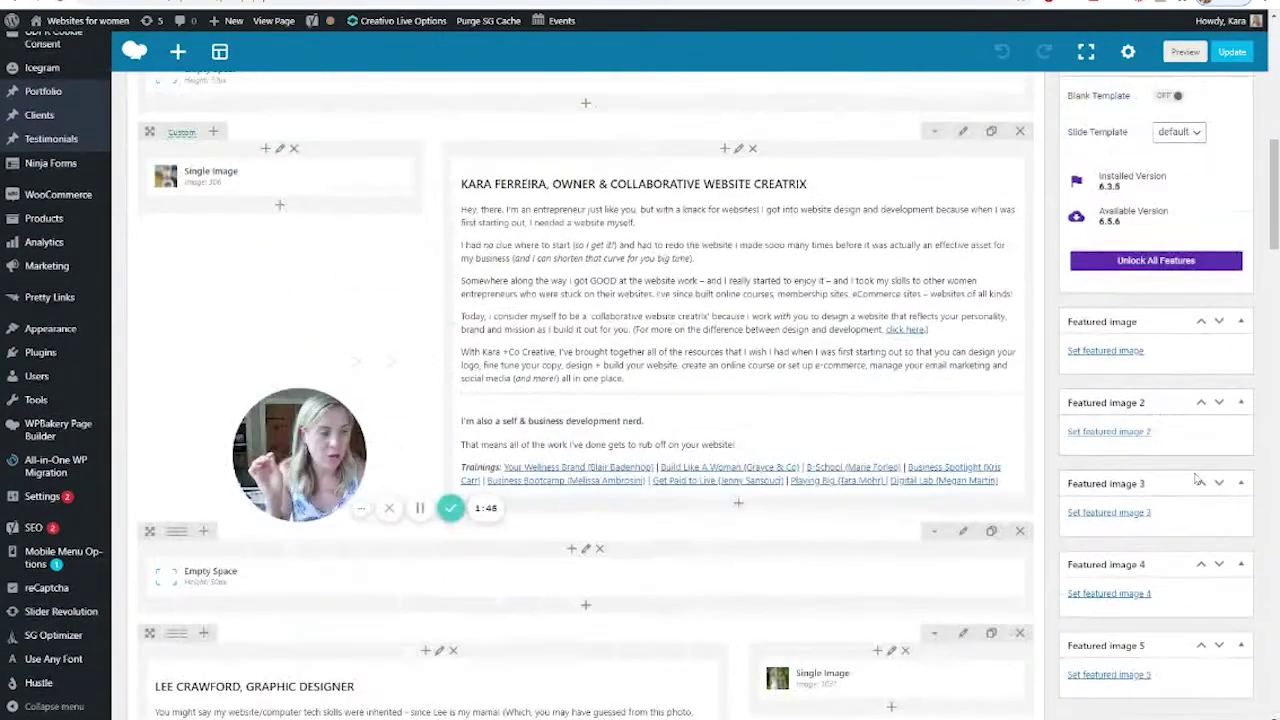
{"action": "left_click", "coordinate": [1105, 351]}
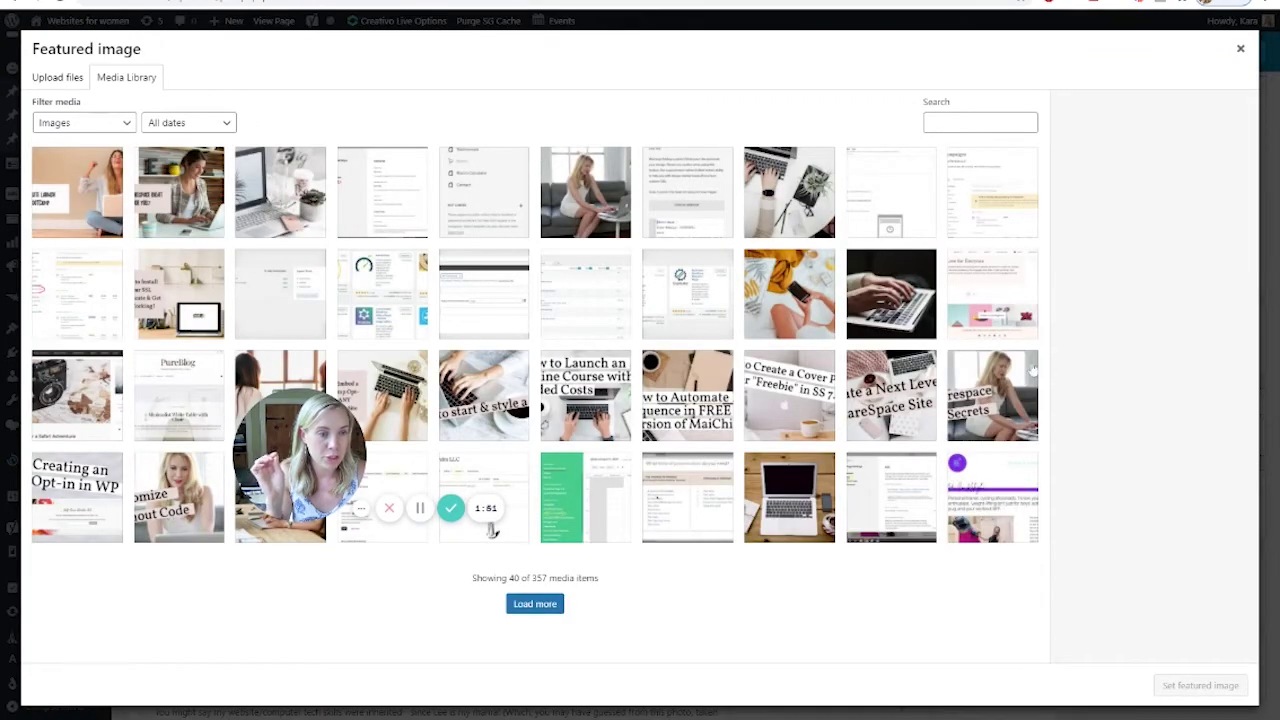
{"action": "left_click", "coordinate": [572, 218]}
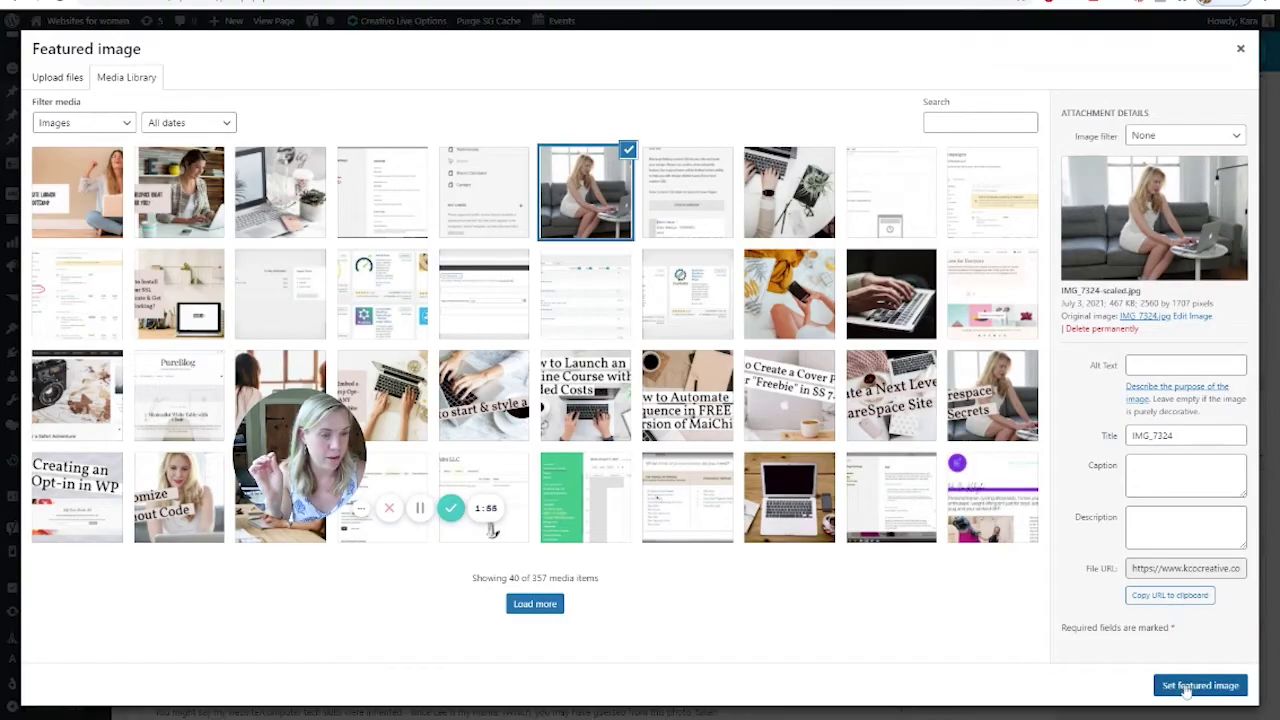
{"action": "left_click", "coordinate": [1190, 684]}
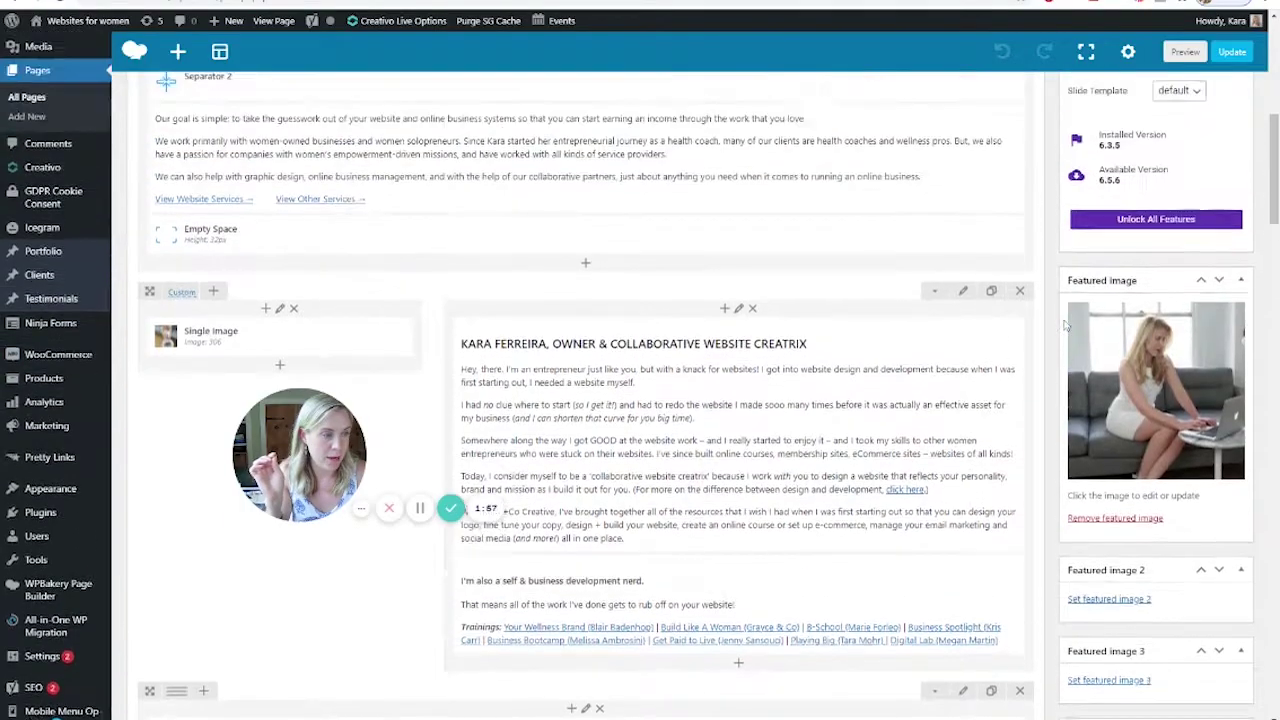
{"action": "scroll", "coordinate": [1062, 325], "scroll_direction": "up", "scroll_amount": 2}
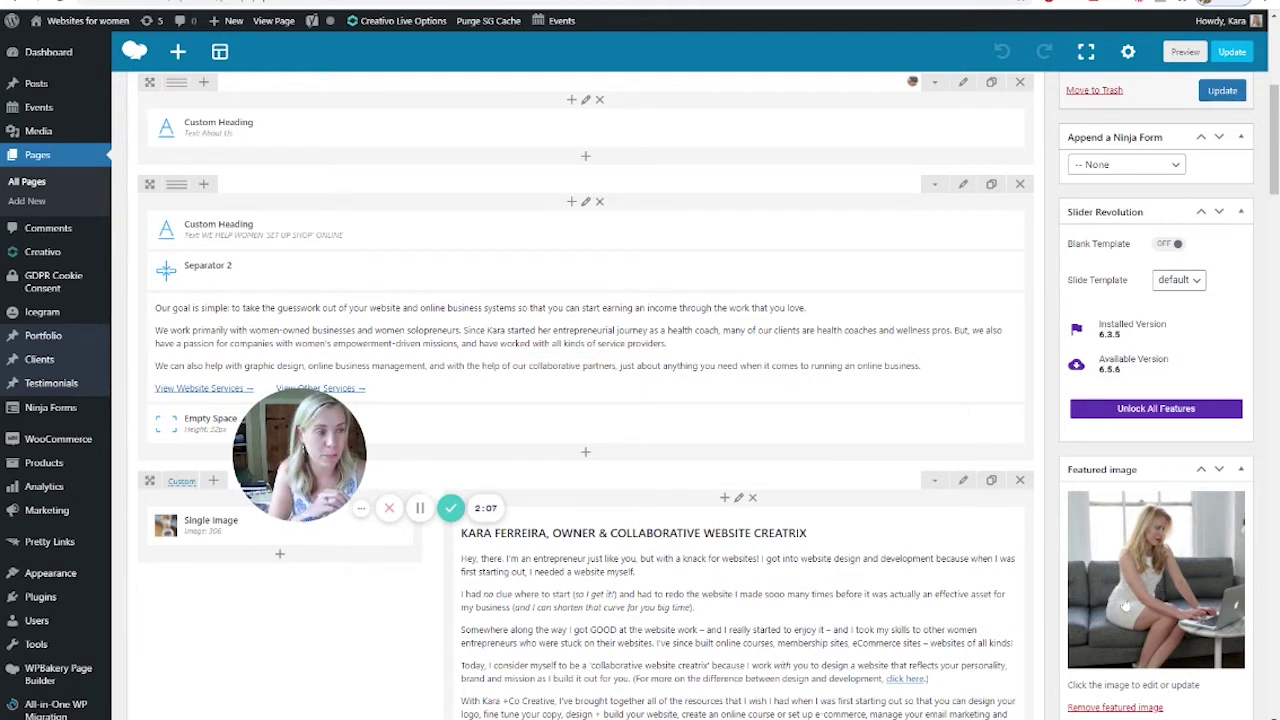
Step: Update the About Me page until the 'Page updated' notice confirms the save
{"action": "left_click", "coordinate": [1214, 91]}
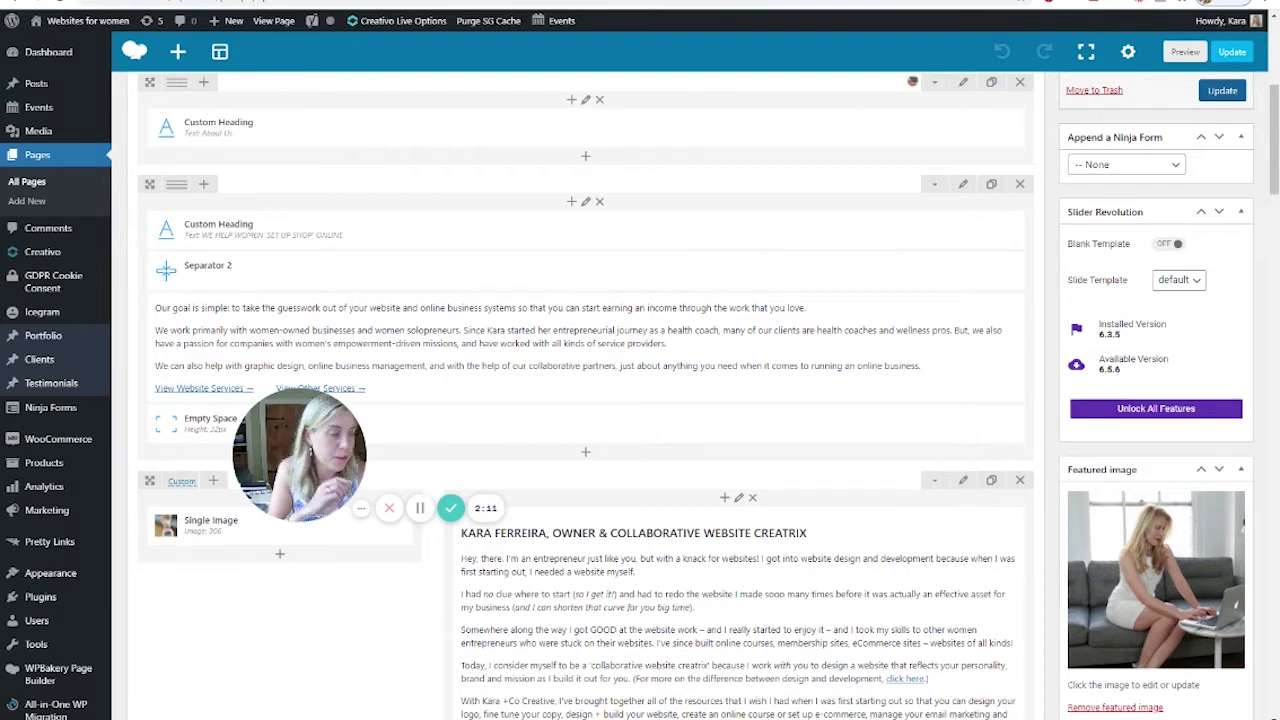
{"action": "left_click", "coordinate": [1218, 95]}
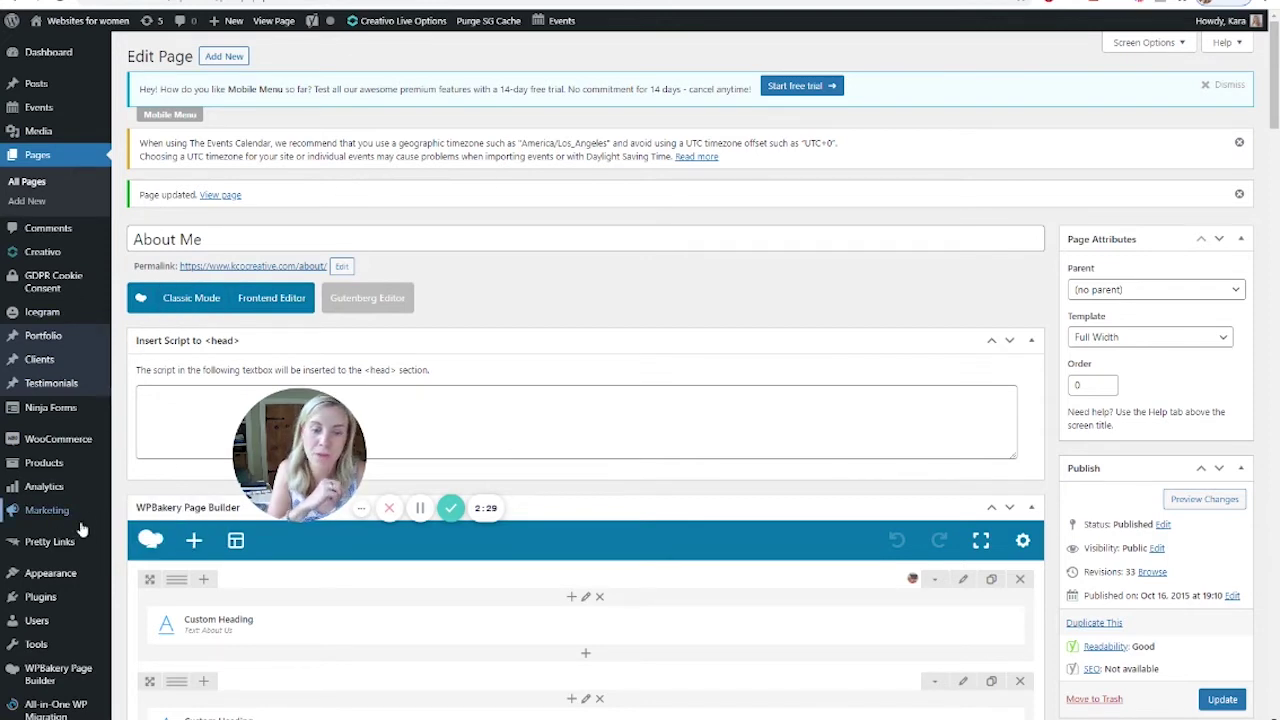
{"action": "mouse_move", "coordinate": [48, 606]}
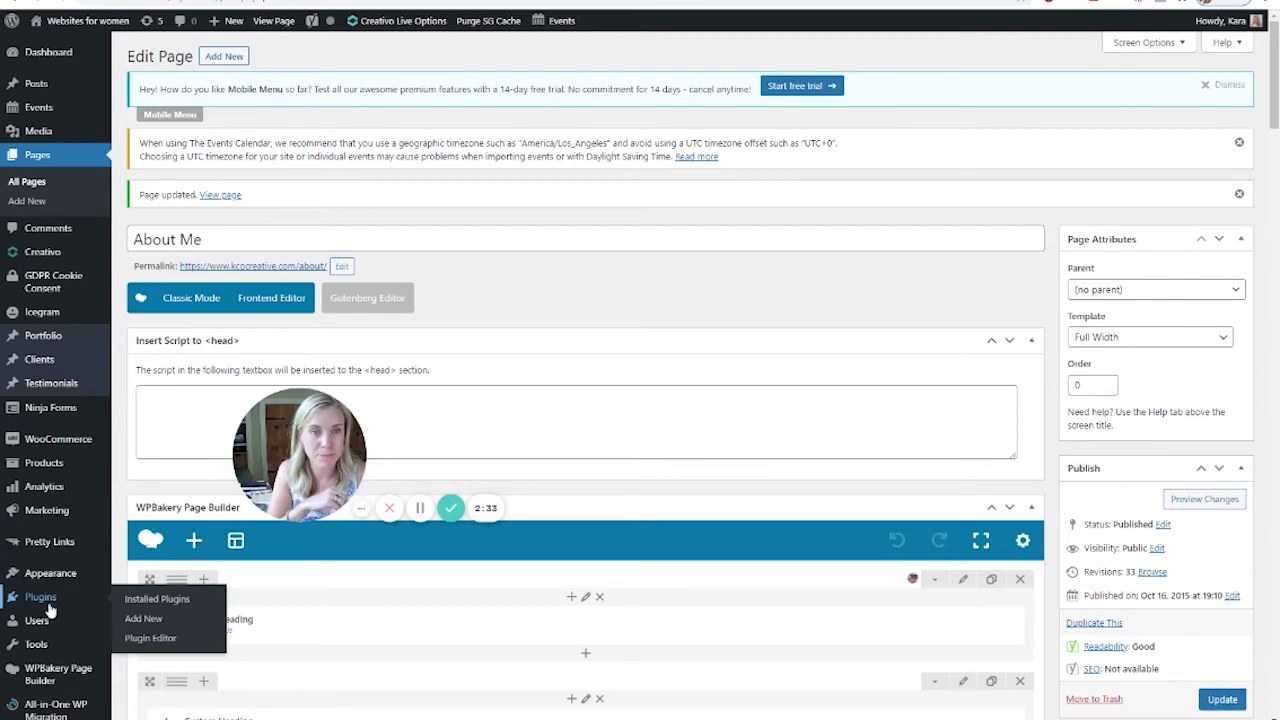
Step: Search Add New plugins for 'yoast seo', see it marked Active, and return to All Pages
{"action": "left_click", "coordinate": [56, 610]}
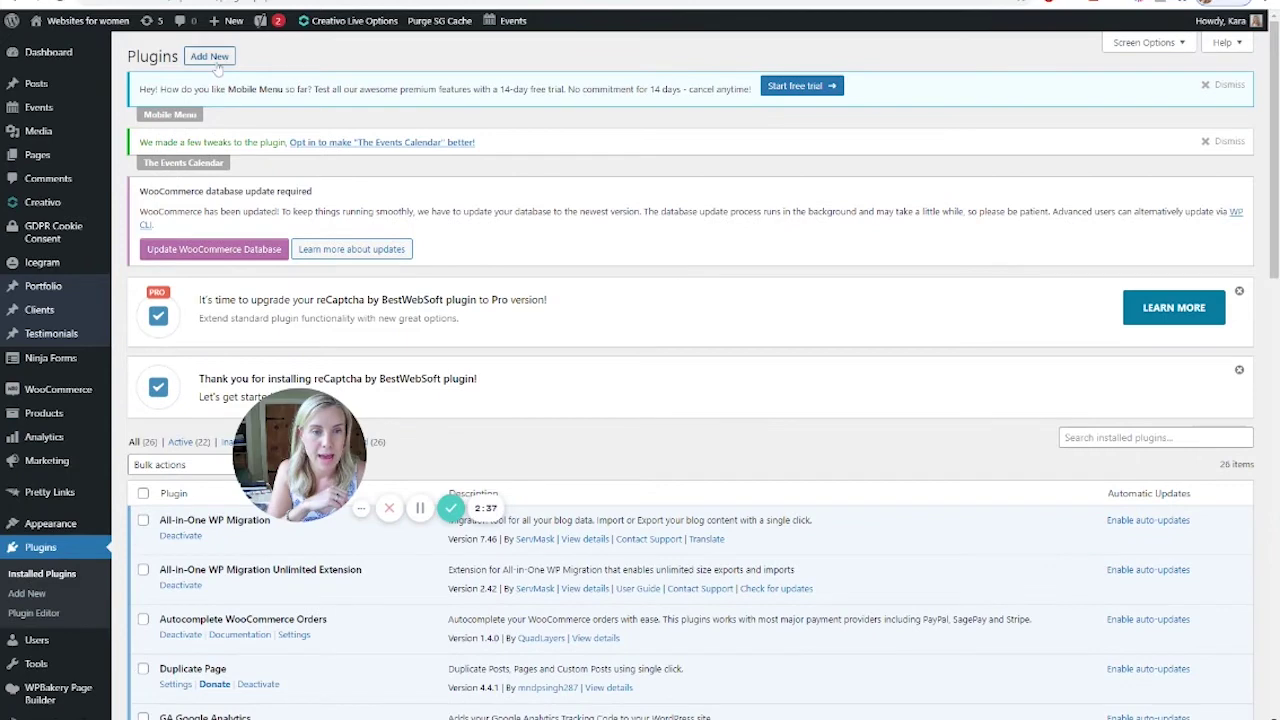
{"action": "left_click", "coordinate": [211, 58]}
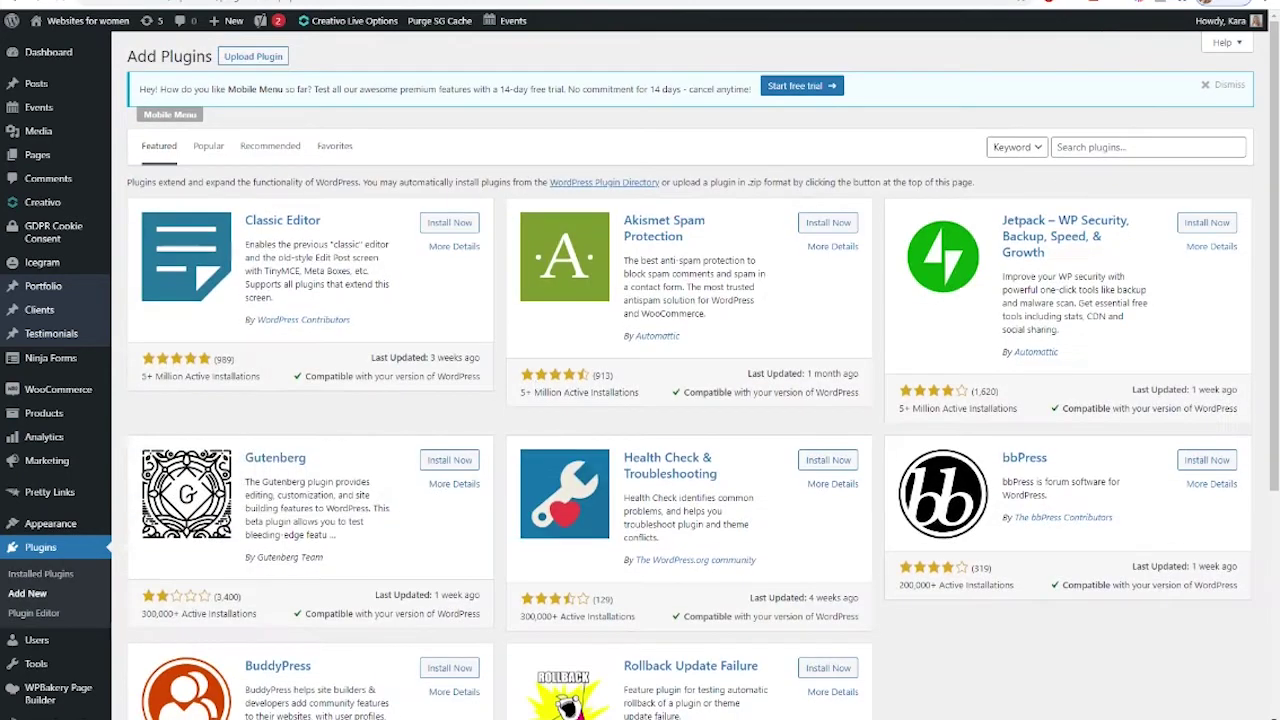
{"action": "type", "text": "yoast seo"}
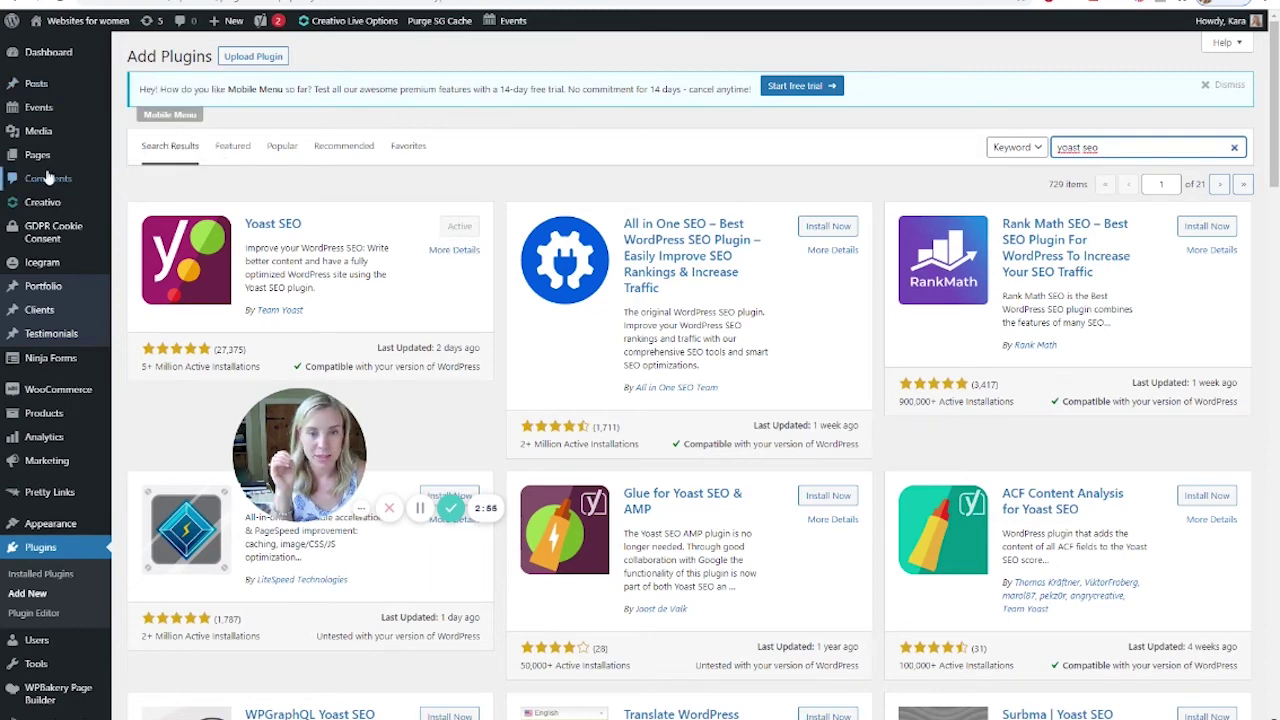
{"action": "mouse_move", "coordinate": [52, 162]}
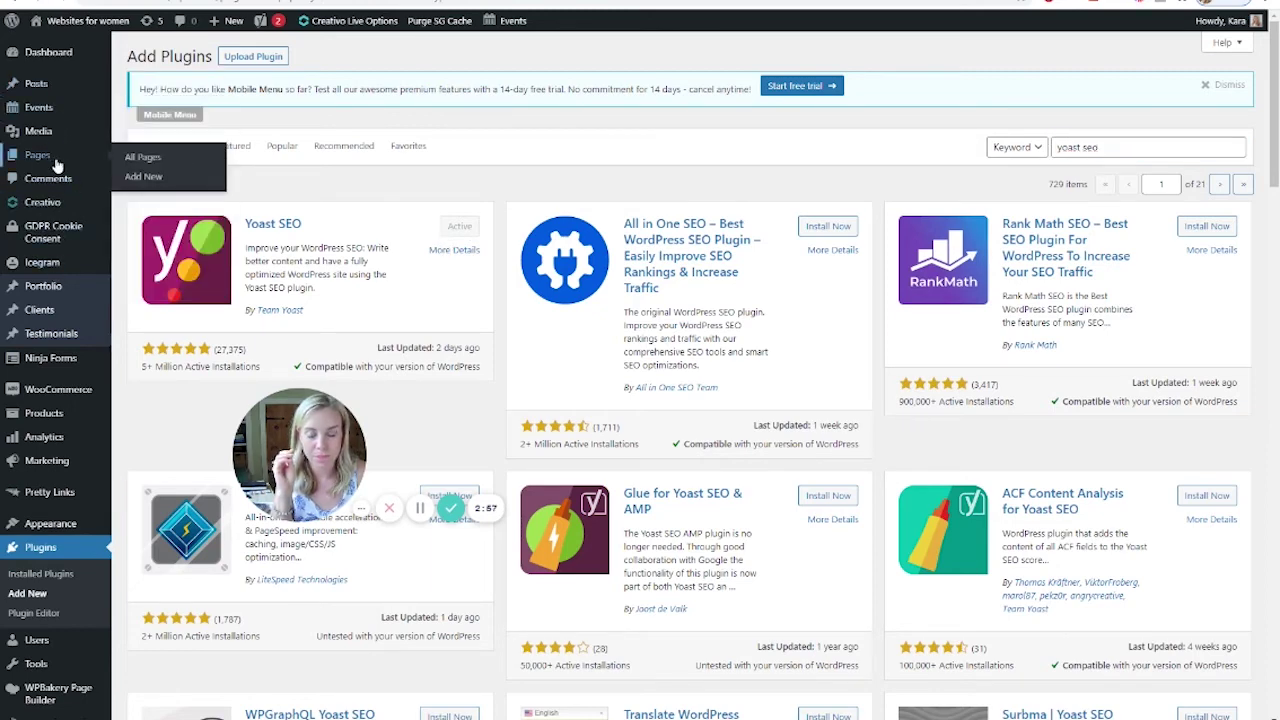
{"action": "left_click", "coordinate": [143, 157]}
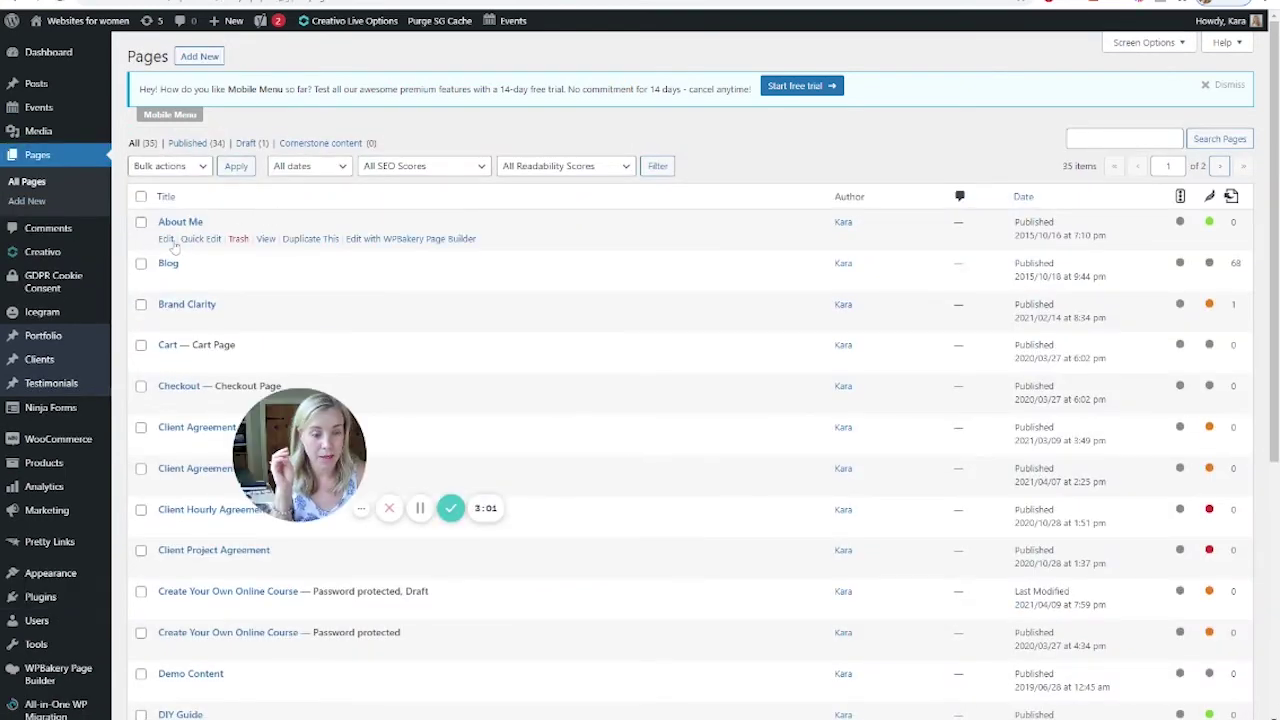
Step: Reopen About Me and scroll past the WPBakery rows to the Yoast SEO Google preview
{"action": "left_click", "coordinate": [170, 242]}
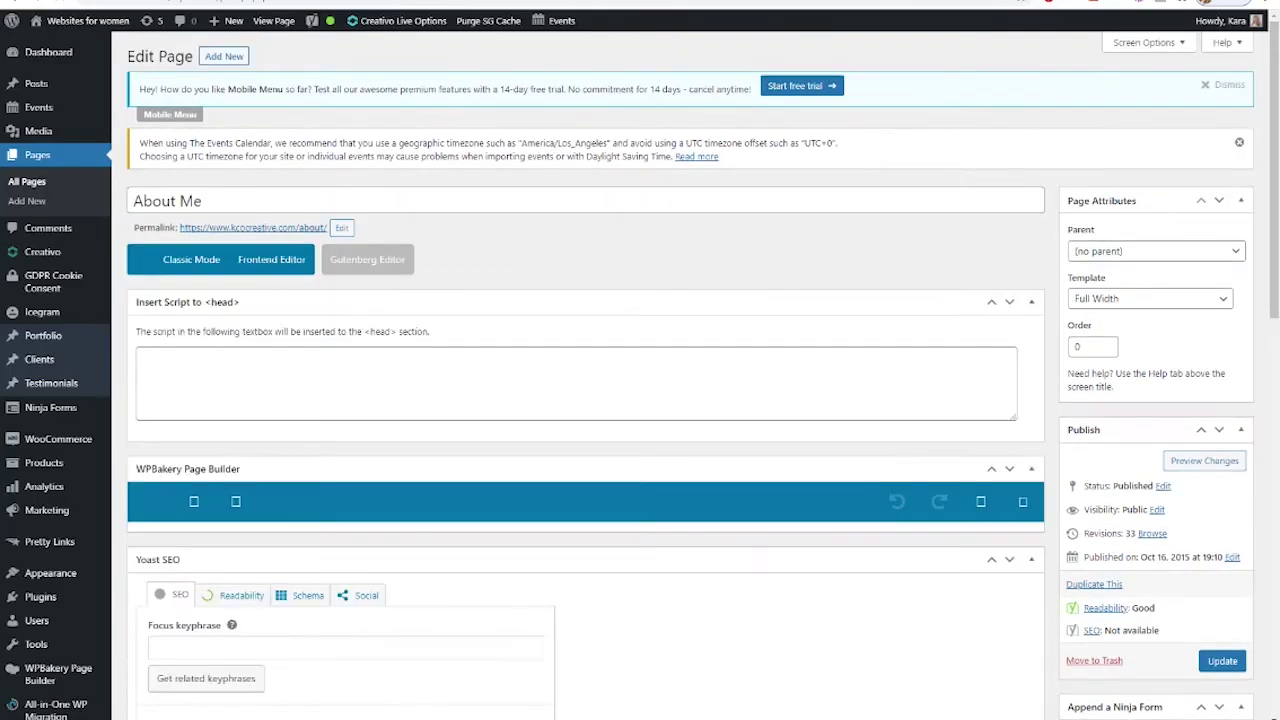
{"action": "scroll", "coordinate": [462, 376], "scroll_direction": "down", "scroll_amount": 15}
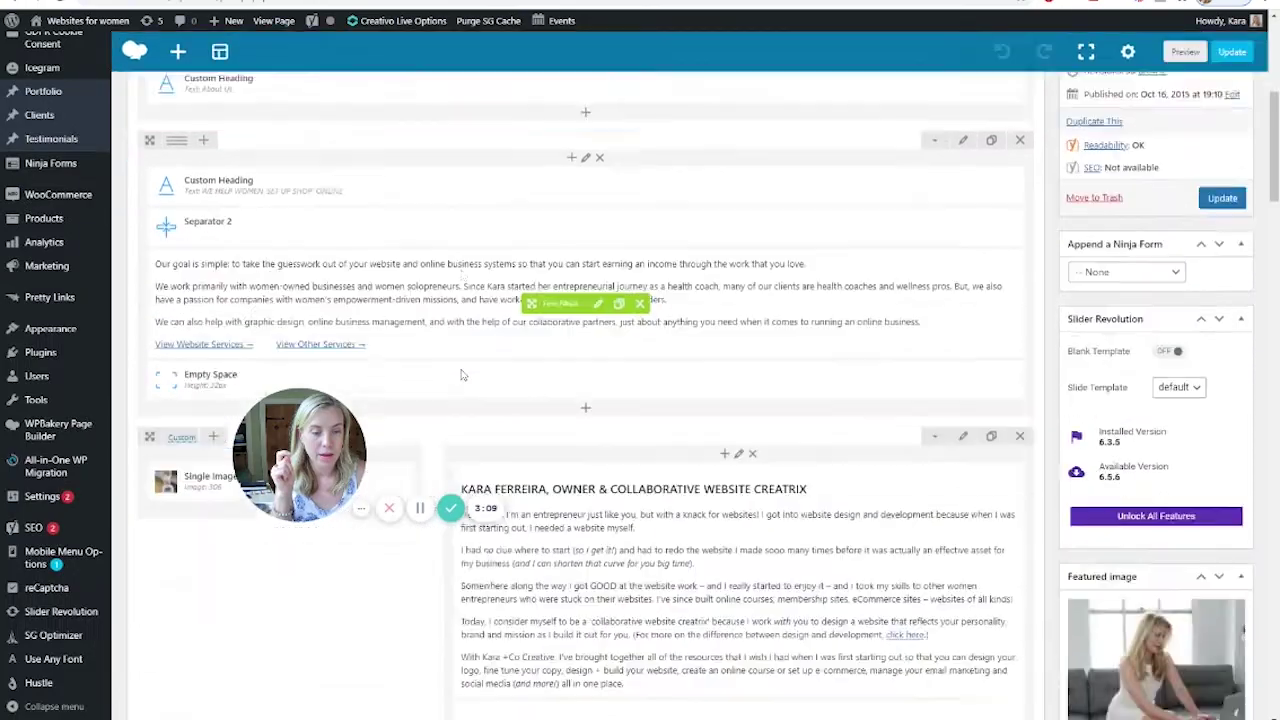
{"action": "scroll", "coordinate": [462, 376], "scroll_direction": "down", "scroll_amount": 15}
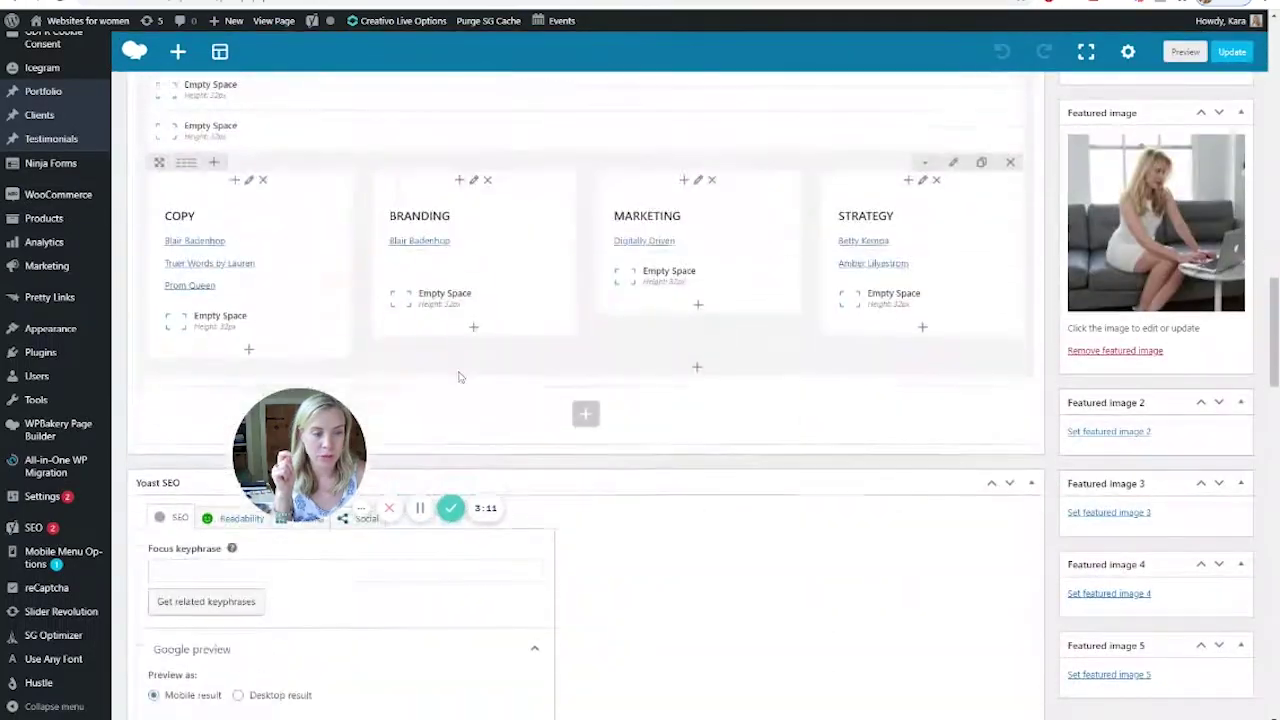
{"action": "scroll", "coordinate": [461, 378], "scroll_direction": "up", "scroll_amount": 15}
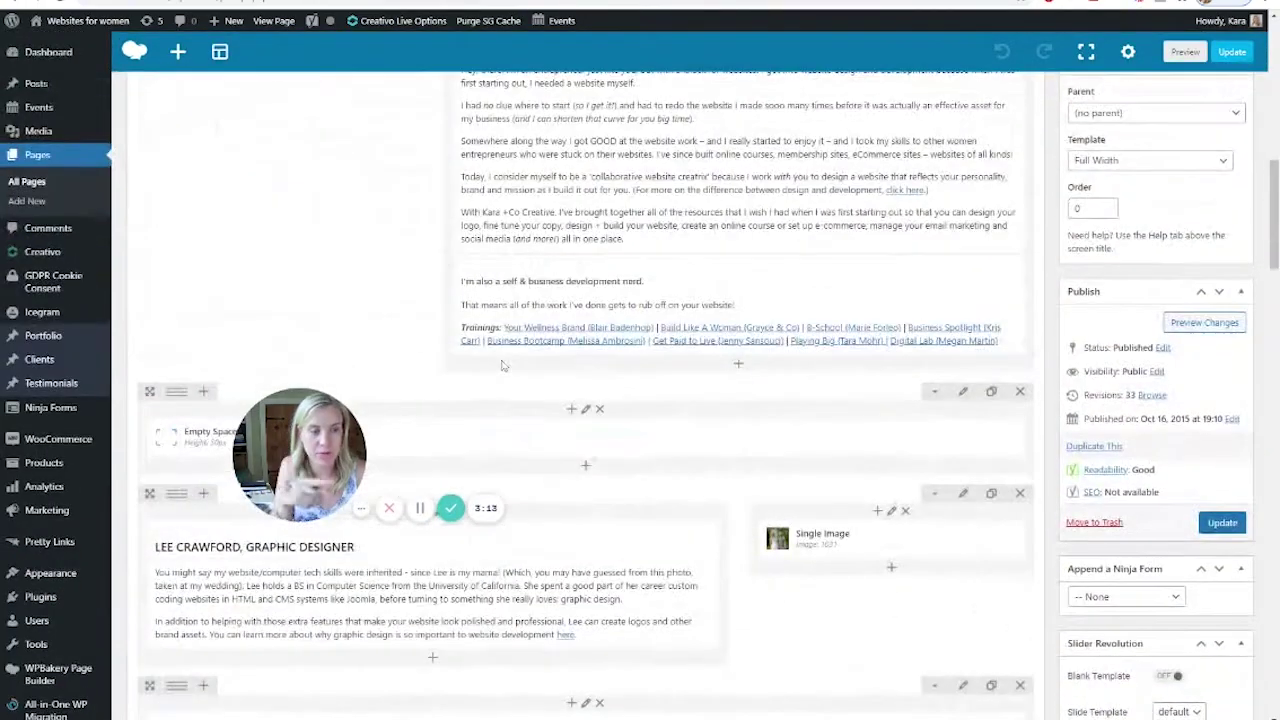
{"action": "scroll", "coordinate": [461, 378], "scroll_direction": "up", "scroll_amount": 3}
{"action": "scroll", "coordinate": [495, 368], "scroll_direction": "down", "scroll_amount": 10}
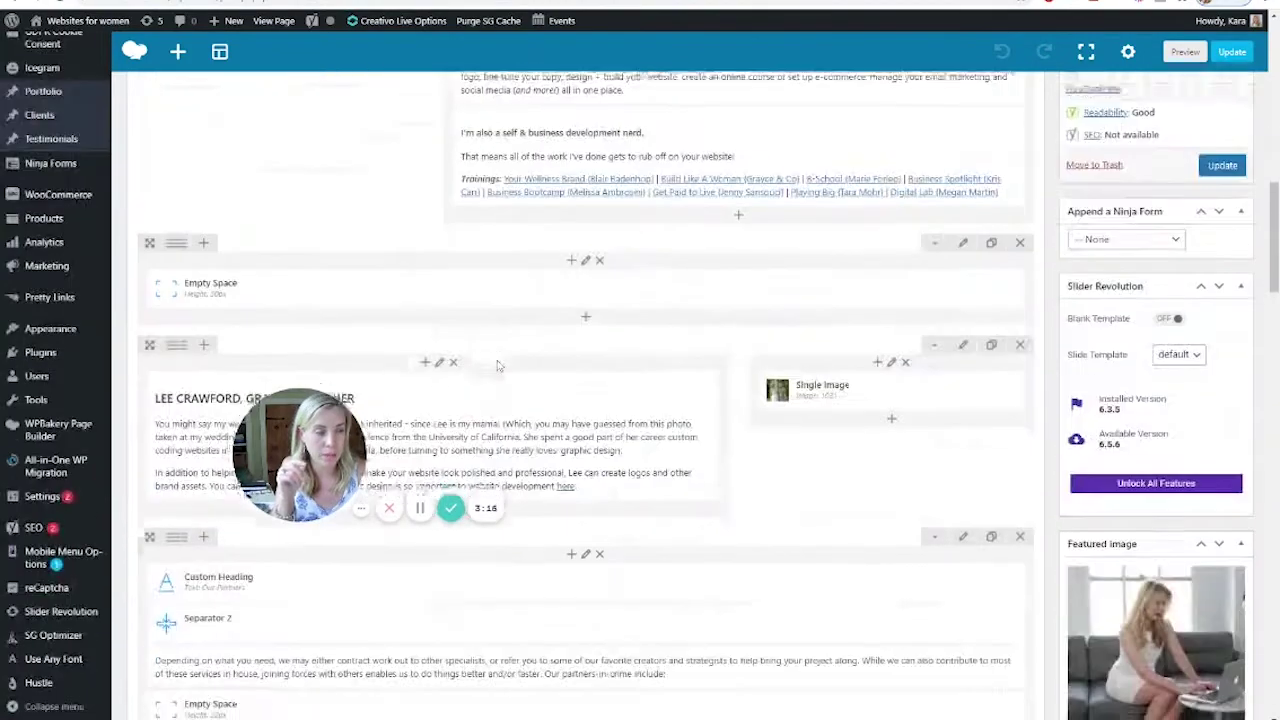
{"action": "scroll", "coordinate": [492, 368], "scroll_direction": "down", "scroll_amount": 5}
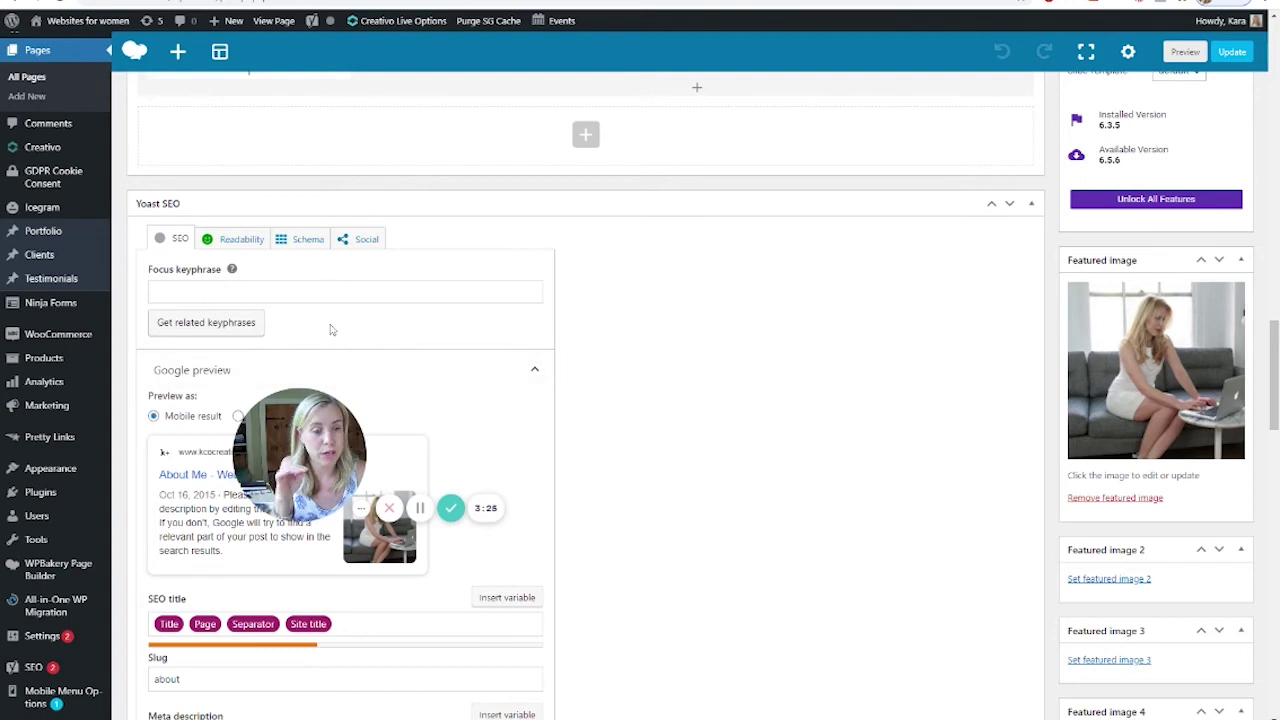
{"action": "scroll", "coordinate": [349, 326], "scroll_direction": "down", "scroll_amount": 3}
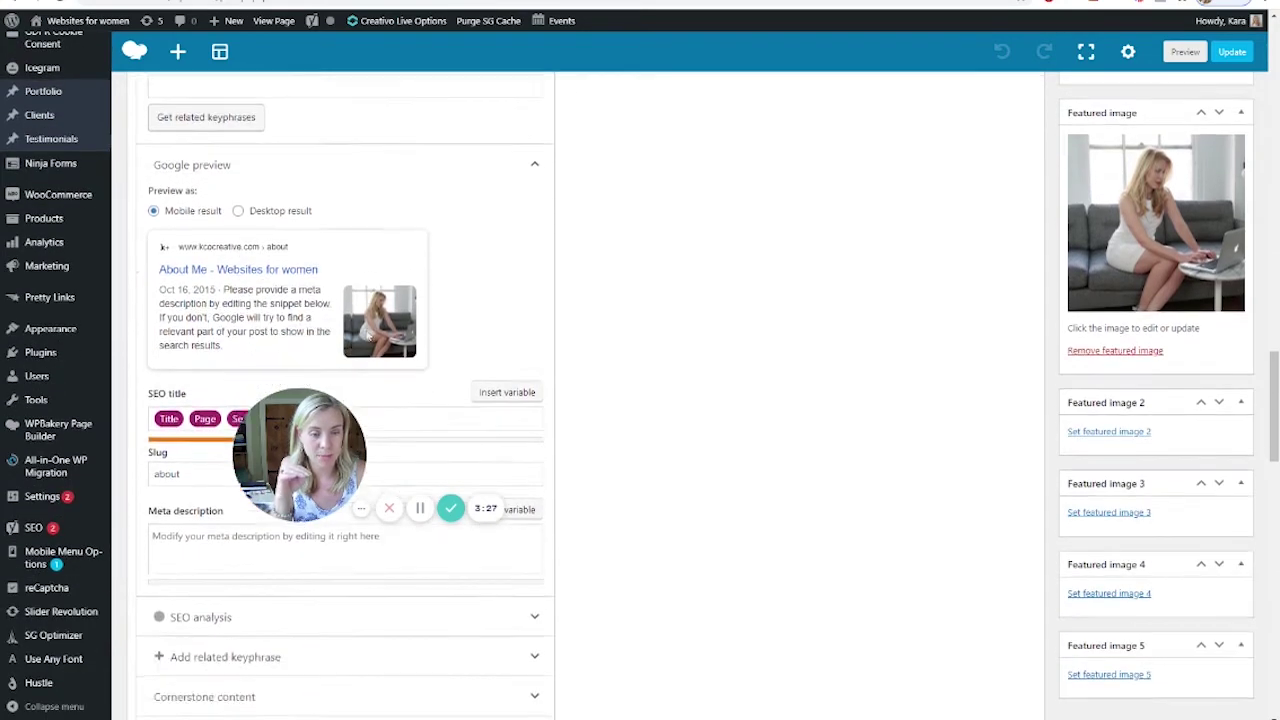
{"action": "scroll", "coordinate": [367, 337], "scroll_direction": "down", "scroll_amount": 8}
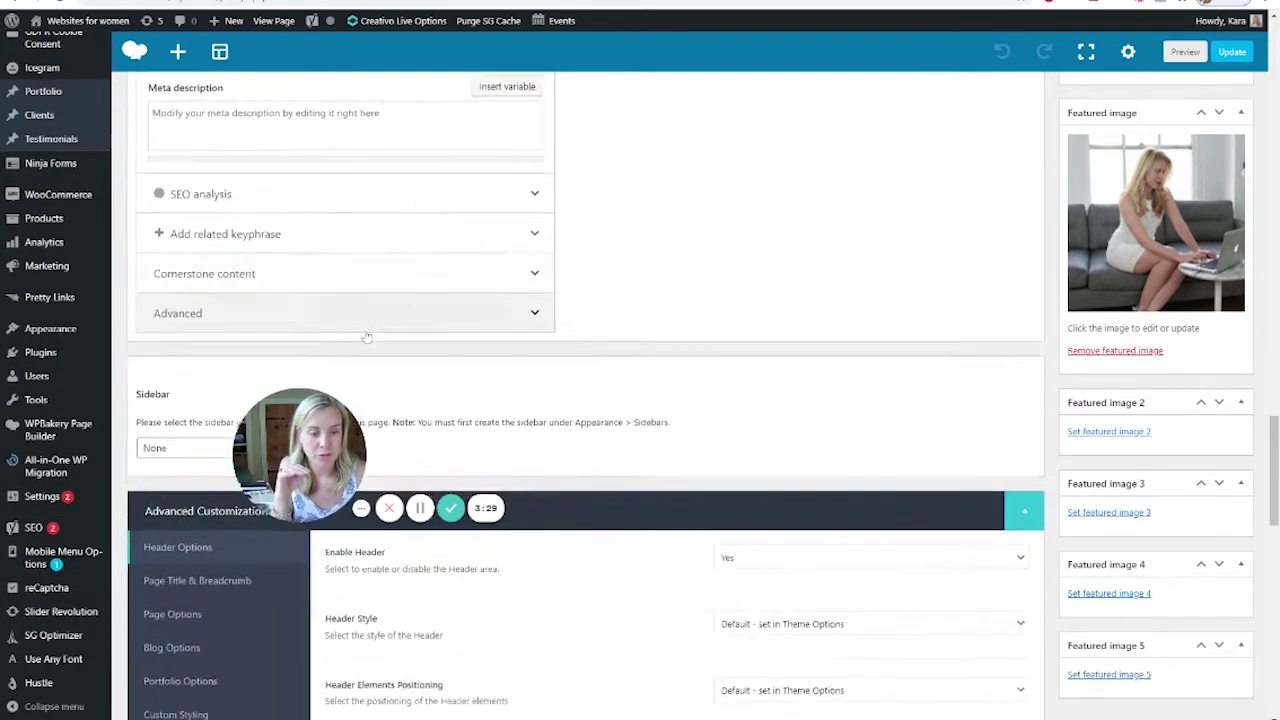
{"action": "scroll", "coordinate": [367, 337], "scroll_direction": "up", "scroll_amount": 2}
{"action": "scroll", "coordinate": [367, 337], "scroll_direction": "up", "scroll_amount": 8}
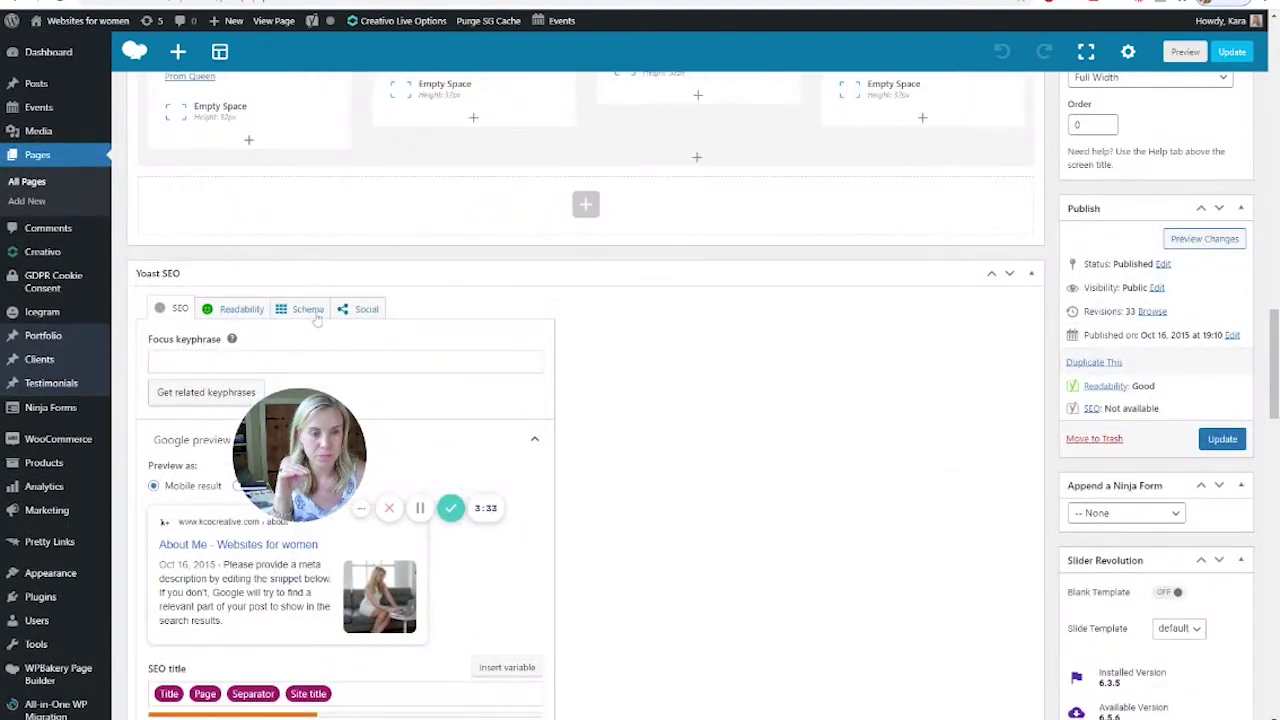
Step: Show the Yoast Social tab and look through its empty Facebook and Twitter previews
{"action": "left_click", "coordinate": [338, 313]}
{"action": "left_click_drag", "start_coordinate": [250, 405], "coordinate": [572, 325]}
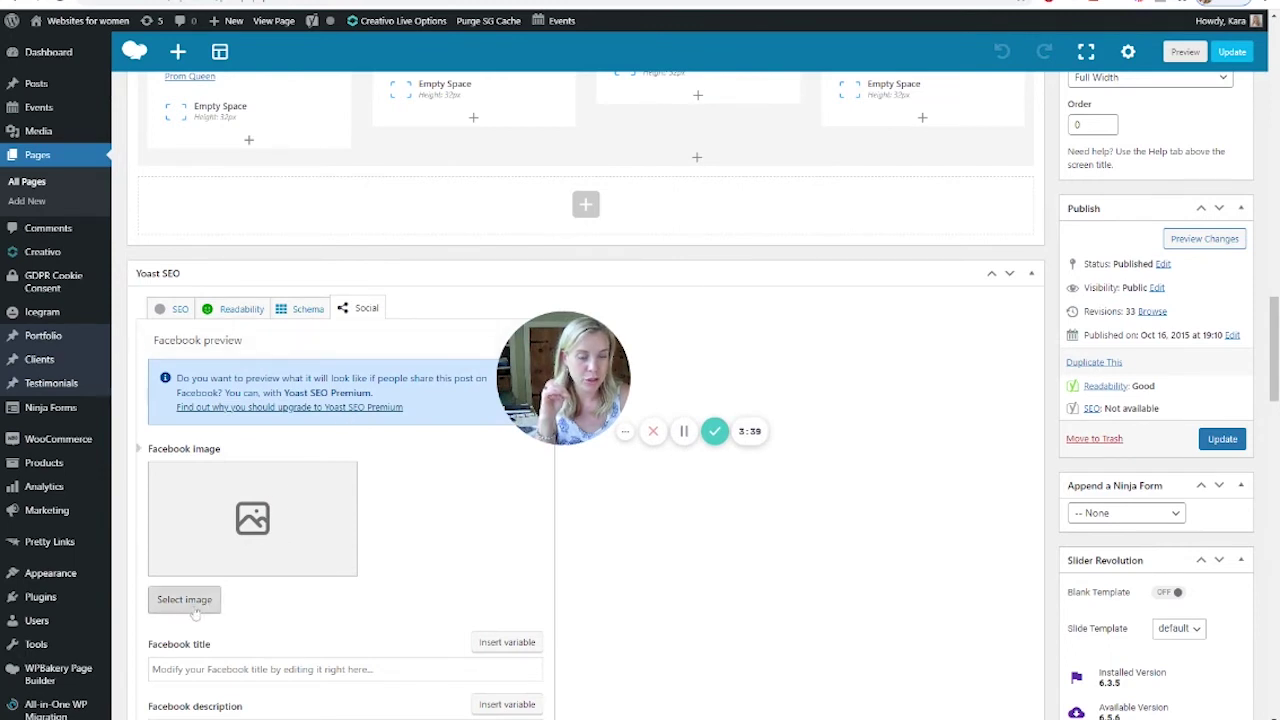
{"action": "scroll", "coordinate": [312, 523], "scroll_direction": "down", "scroll_amount": 1}
{"action": "scroll", "coordinate": [310, 525], "scroll_direction": "down", "scroll_amount": 1}
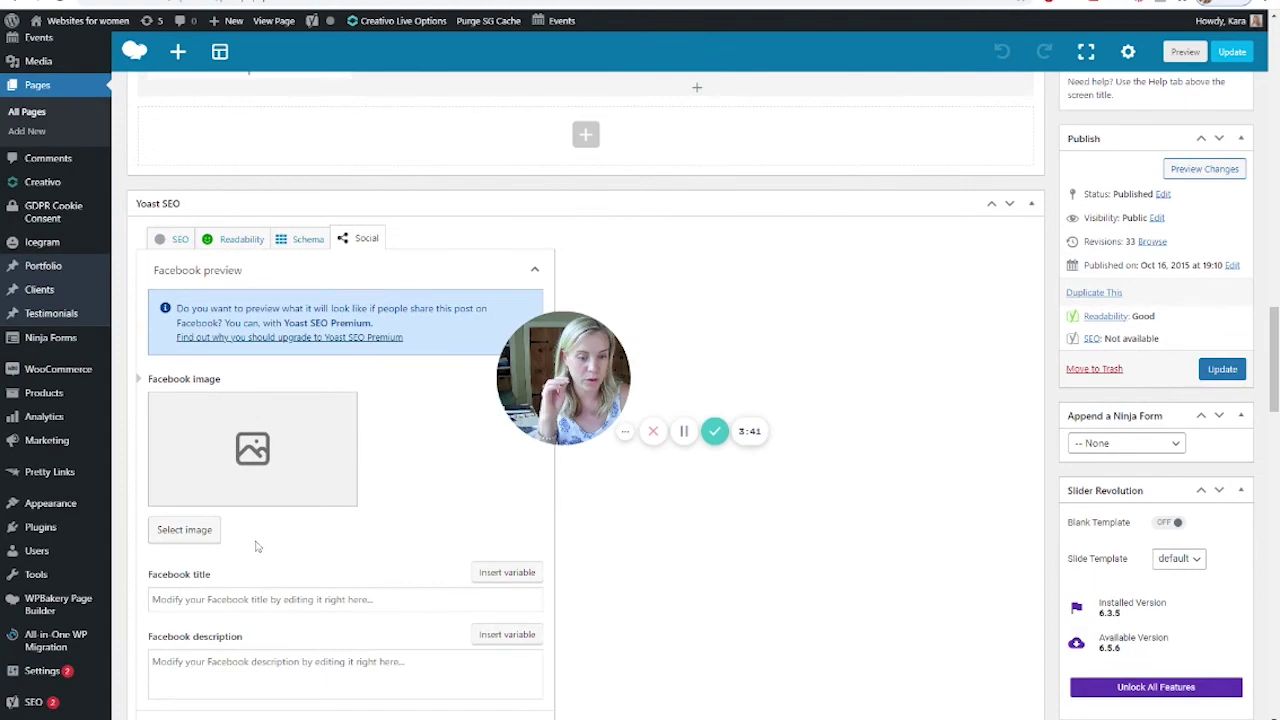
{"action": "scroll", "coordinate": [254, 543], "scroll_direction": "down", "scroll_amount": 2}
{"action": "scroll", "coordinate": [590, 400], "scroll_direction": "down", "scroll_amount": 3}
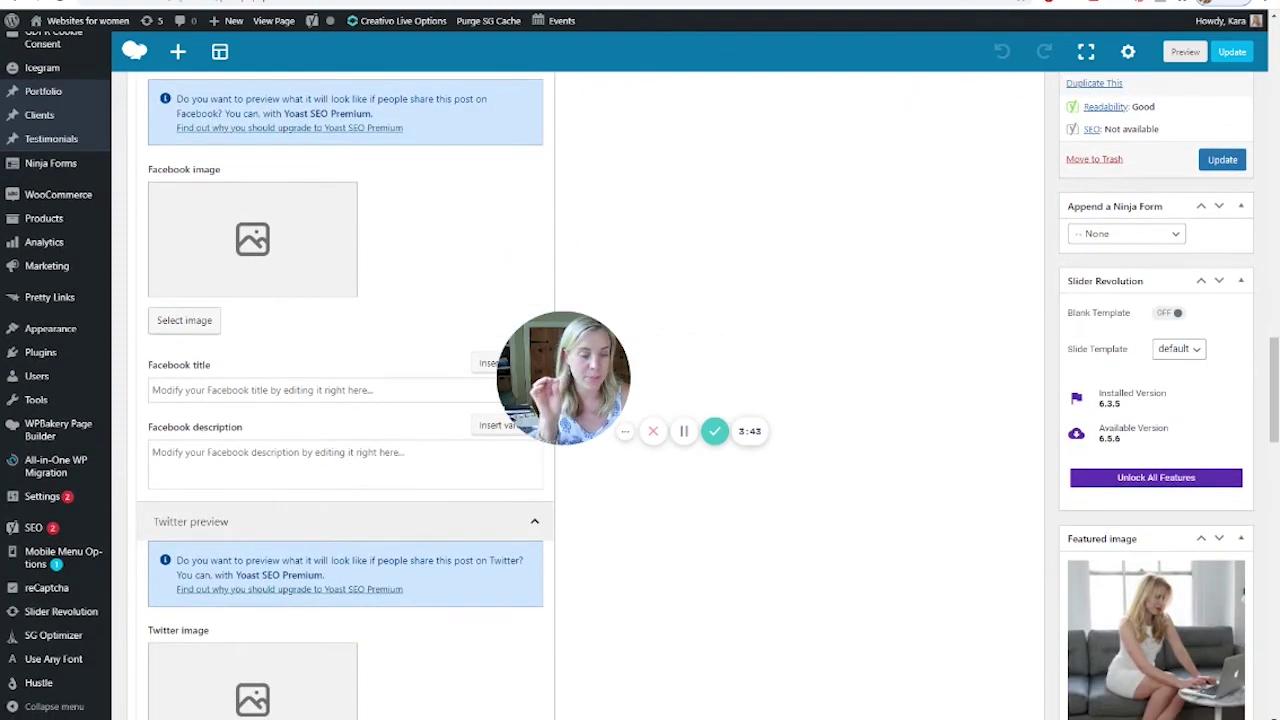
{"action": "scroll", "coordinate": [255, 549], "scroll_direction": "down", "scroll_amount": 8}
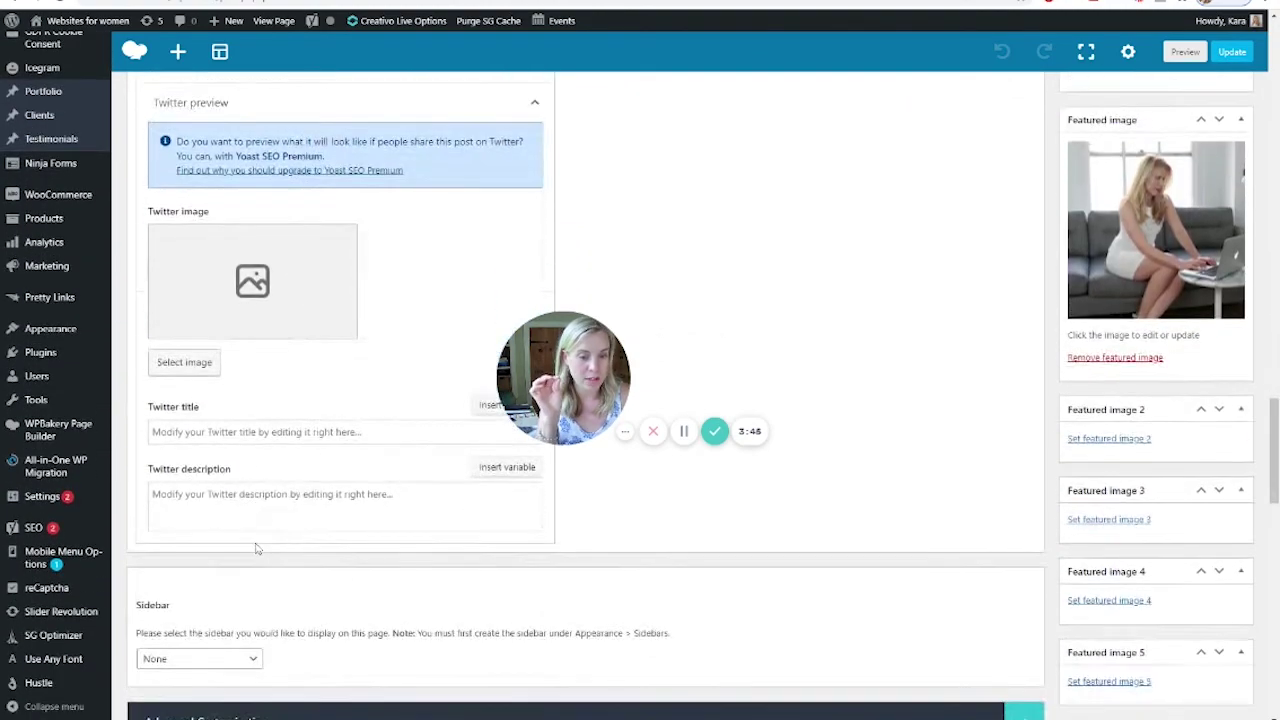
{"action": "scroll", "coordinate": [255, 548], "scroll_direction": "up", "scroll_amount": 9}
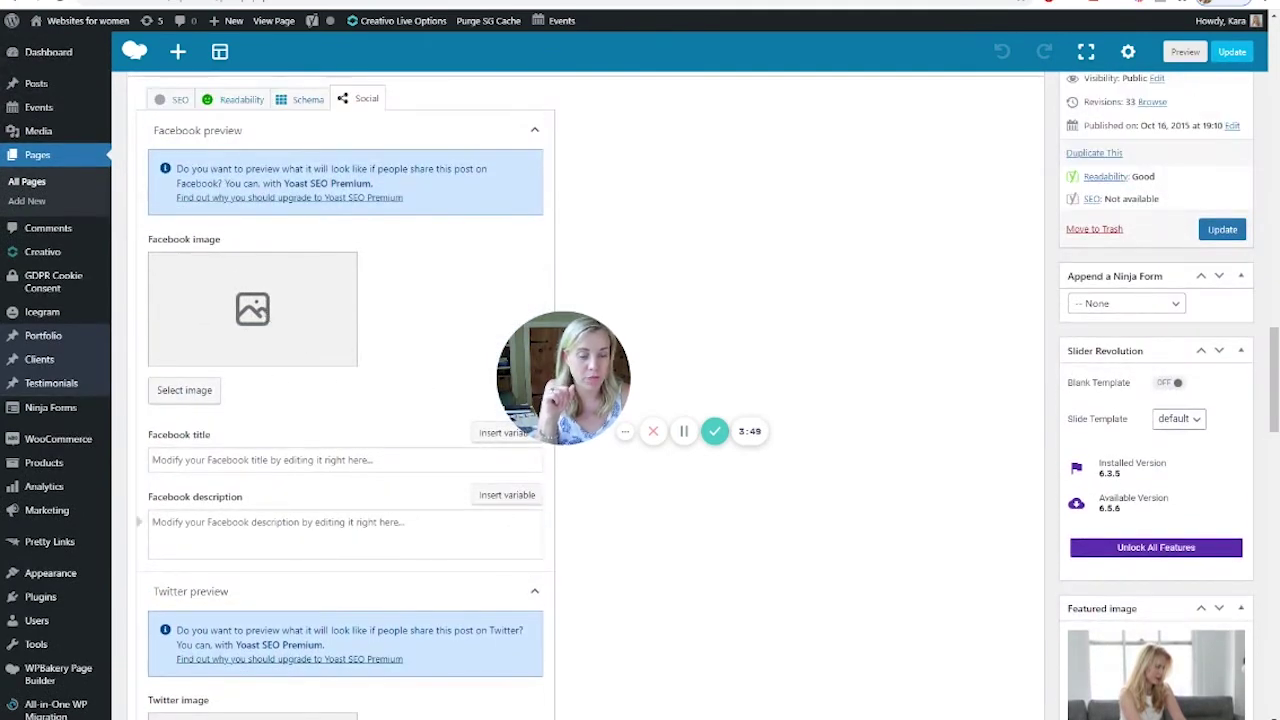
{"action": "scroll", "coordinate": [338, 521], "scroll_direction": "down", "scroll_amount": 7}
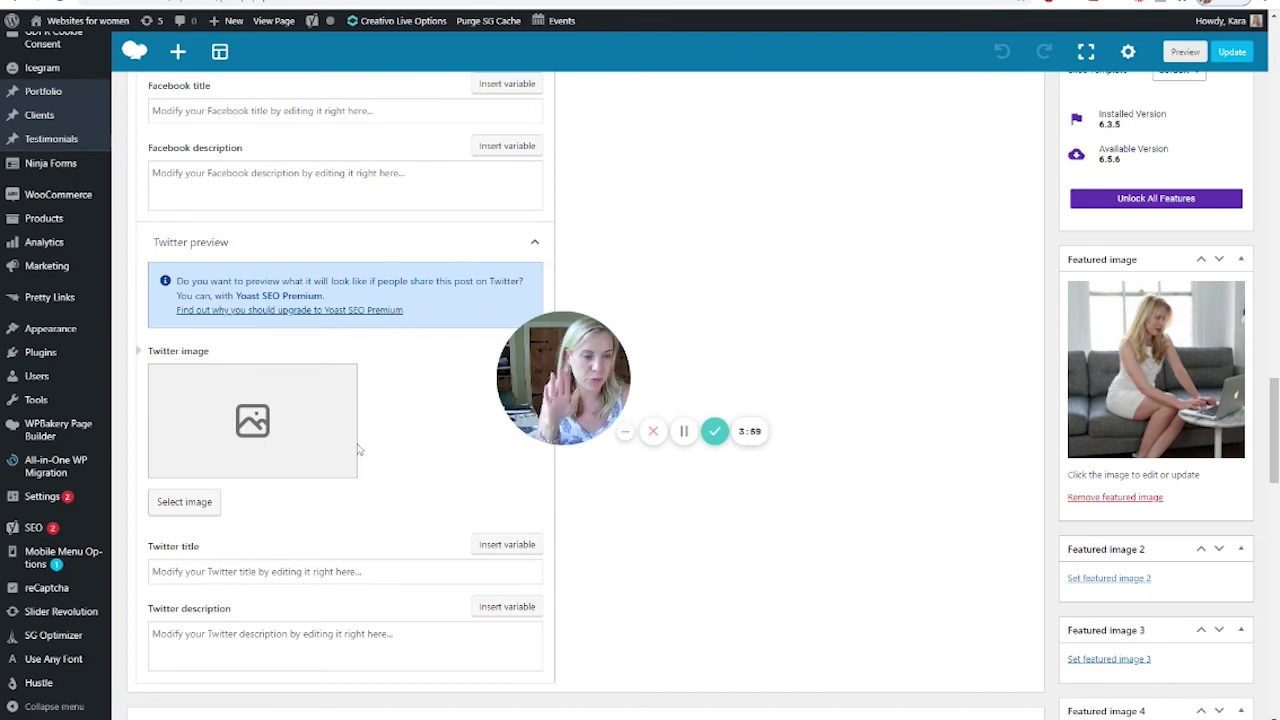
{"action": "scroll", "coordinate": [358, 450], "scroll_direction": "down", "scroll_amount": 1}
{"action": "scroll", "coordinate": [358, 450], "scroll_direction": "up", "scroll_amount": 5}
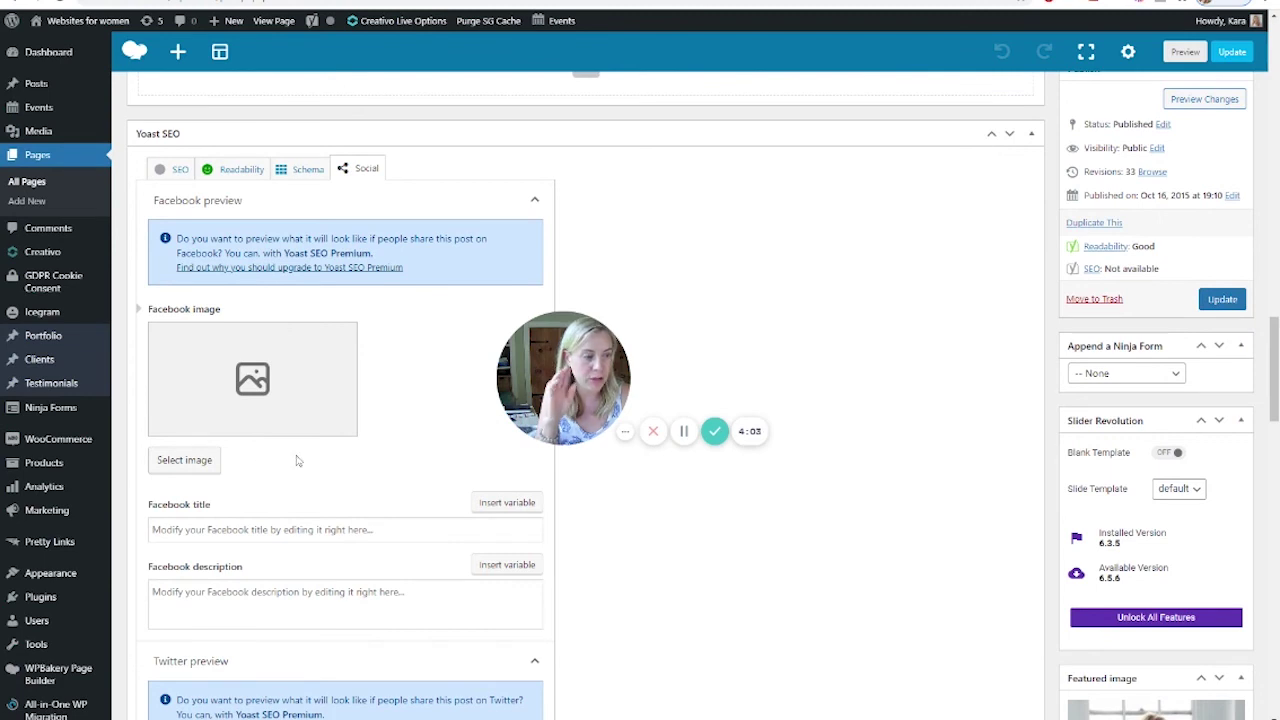
{"action": "scroll", "coordinate": [296, 460], "scroll_direction": "up", "scroll_amount": 1}
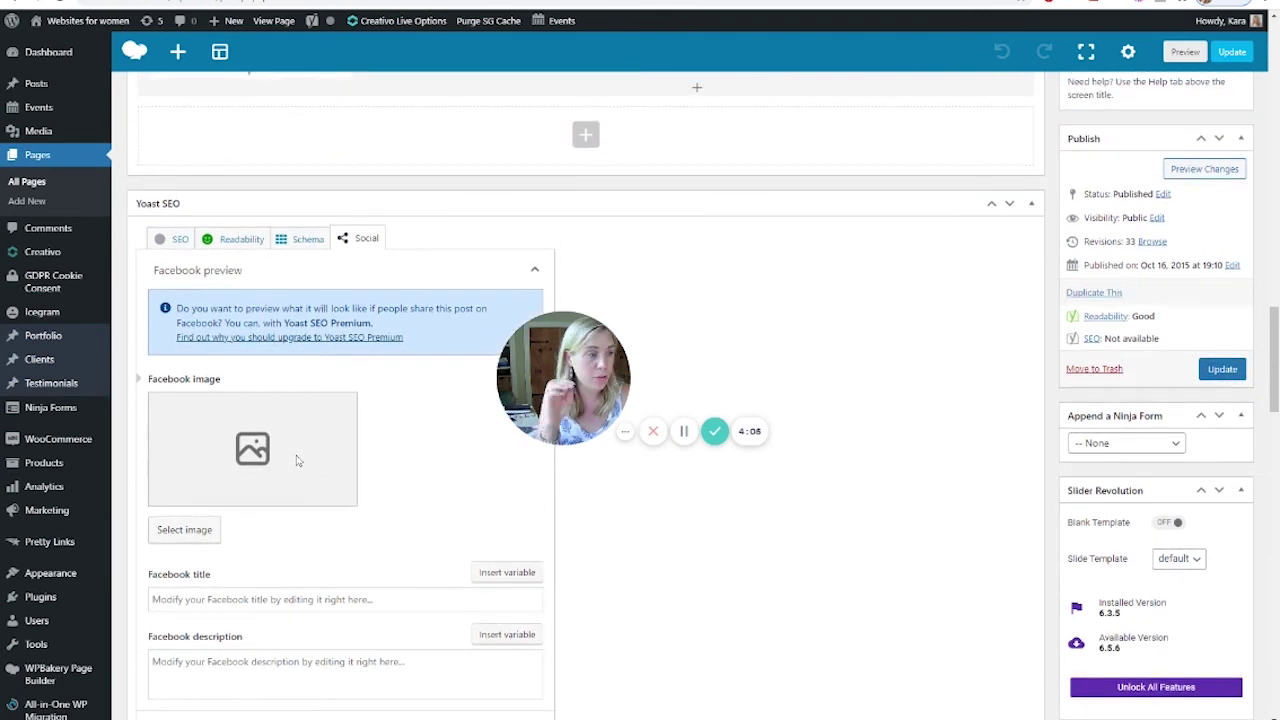